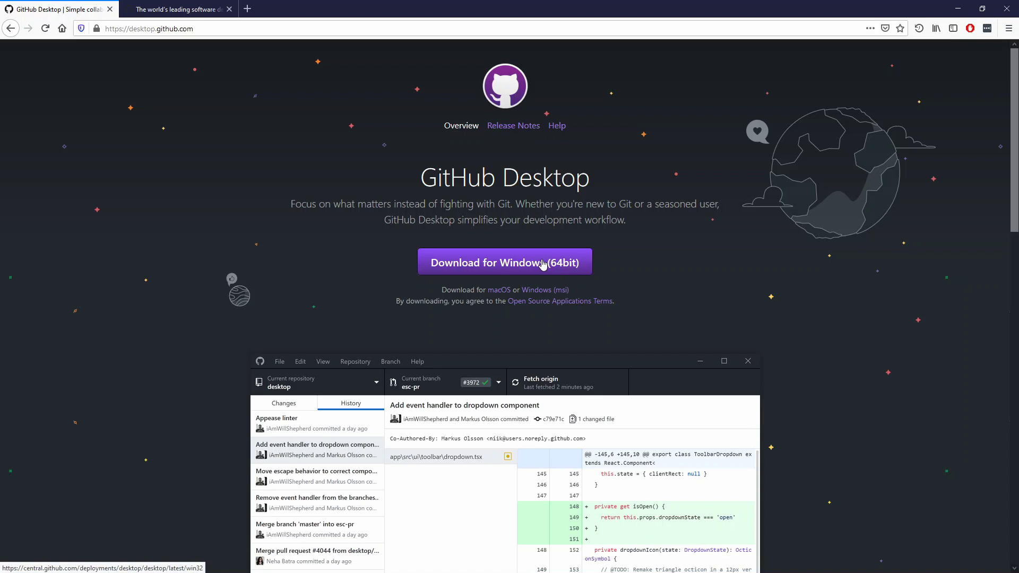
Download and save the Windows 64-bit GitHubDesktopSetup.exe installer, then run it from Firefox downloads
{"action": "left_click", "coordinate": [543, 264]}
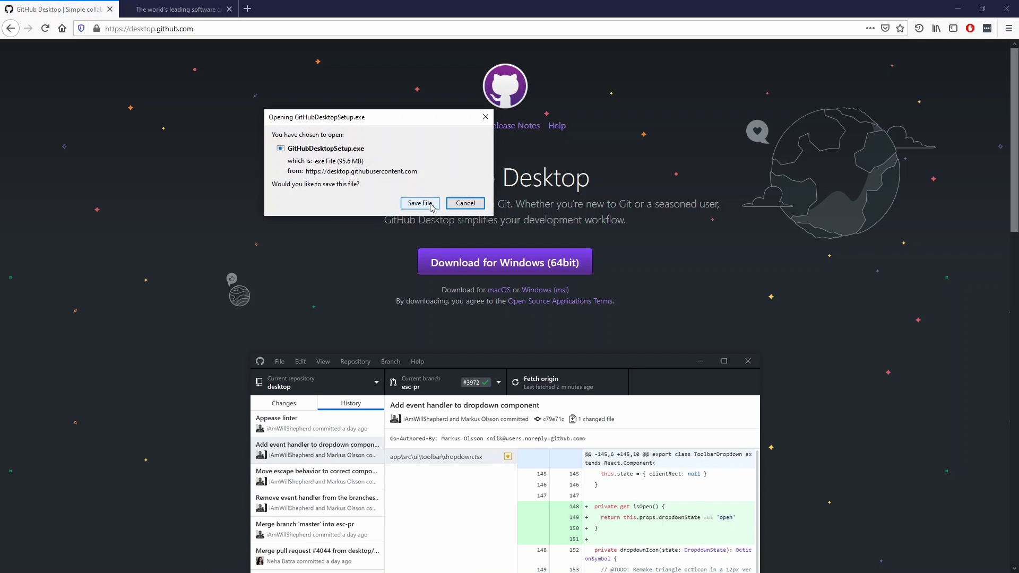
{"action": "left_click", "coordinate": [420, 203]}
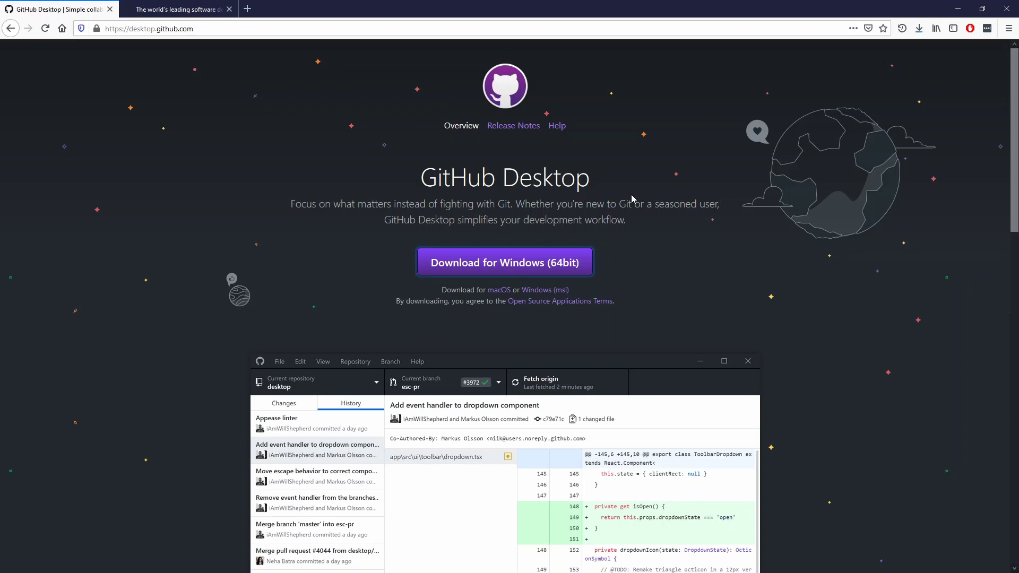
{"action": "left_click", "coordinate": [920, 33]}
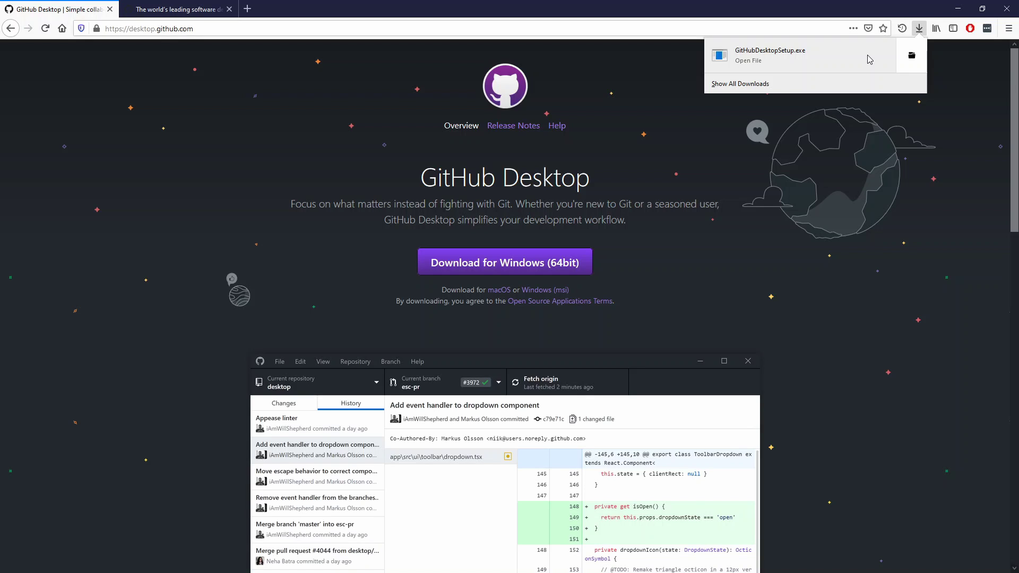
{"action": "left_click", "coordinate": [869, 59]}
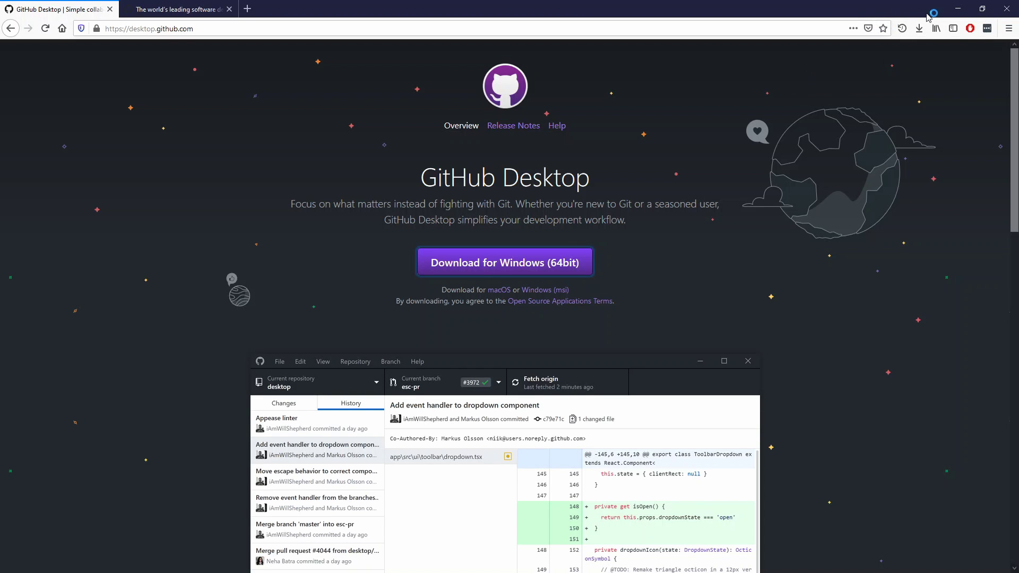
Minimize Firefox and start signing in to GitHub.com from the GitHub Desktop welcome screen
{"action": "left_click", "coordinate": [958, 9]}
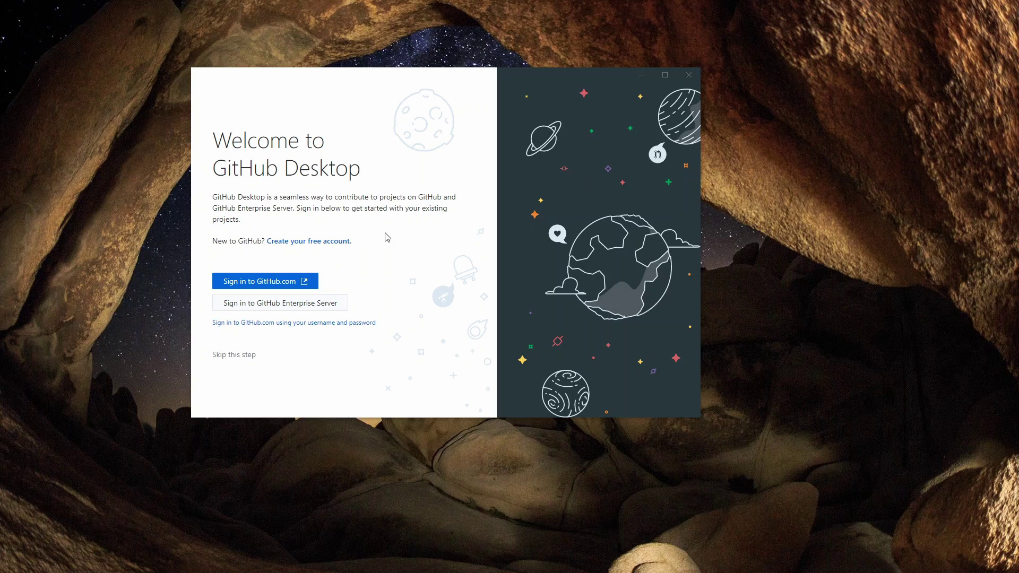
{"action": "left_click", "coordinate": [272, 284]}
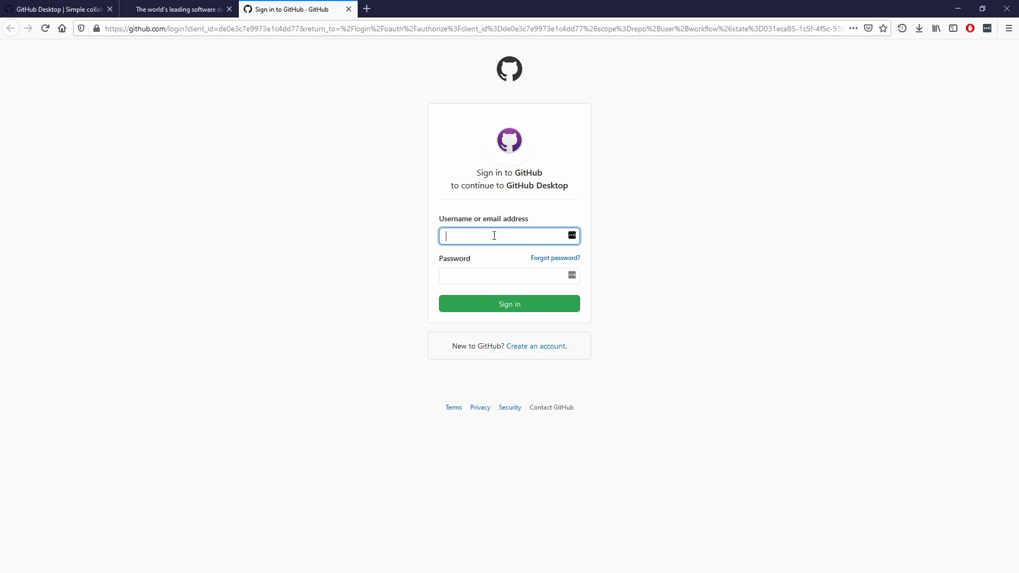
Sign in to GitHub with the account's e-mail address and password
{"action": "key", "text": "Tab"}
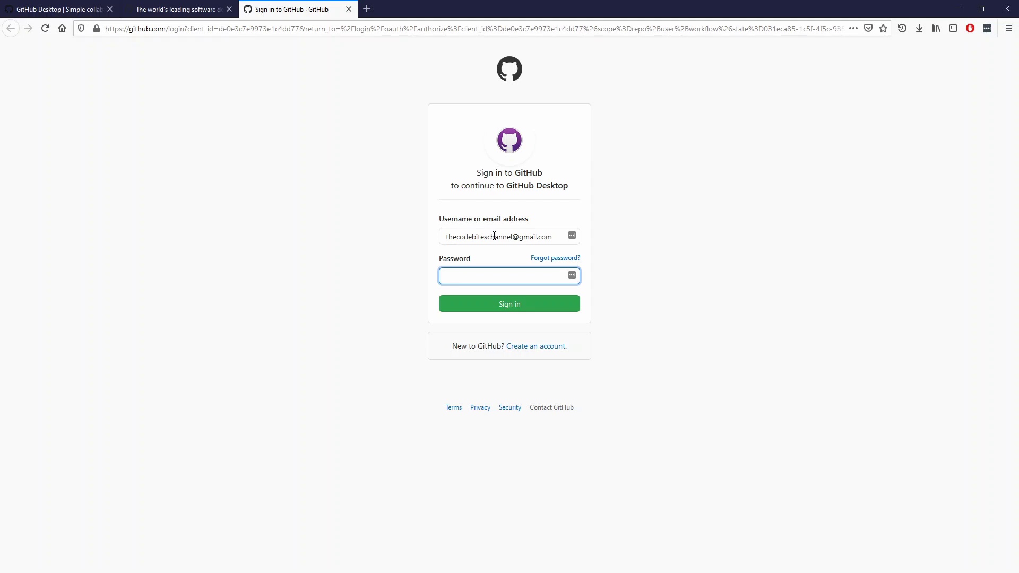
{"action": "key", "text": "ctrl+v"}
{"action": "left_click", "coordinate": [521, 307]}
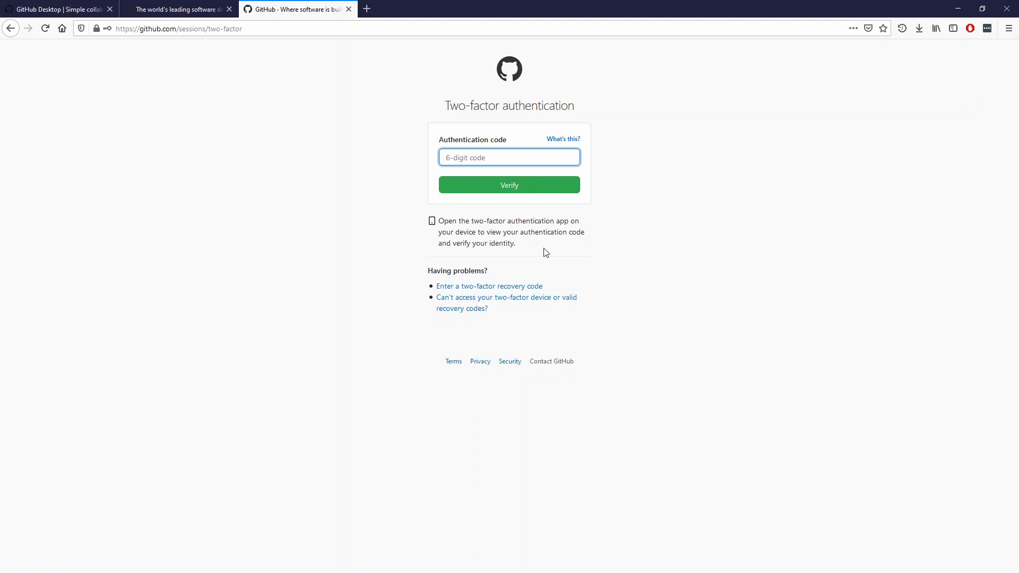
Verify with the two-factor code, hand the authorization link to GitHub Desktop, and minimize Firefox
{"action": "left_click", "coordinate": [547, 184]}
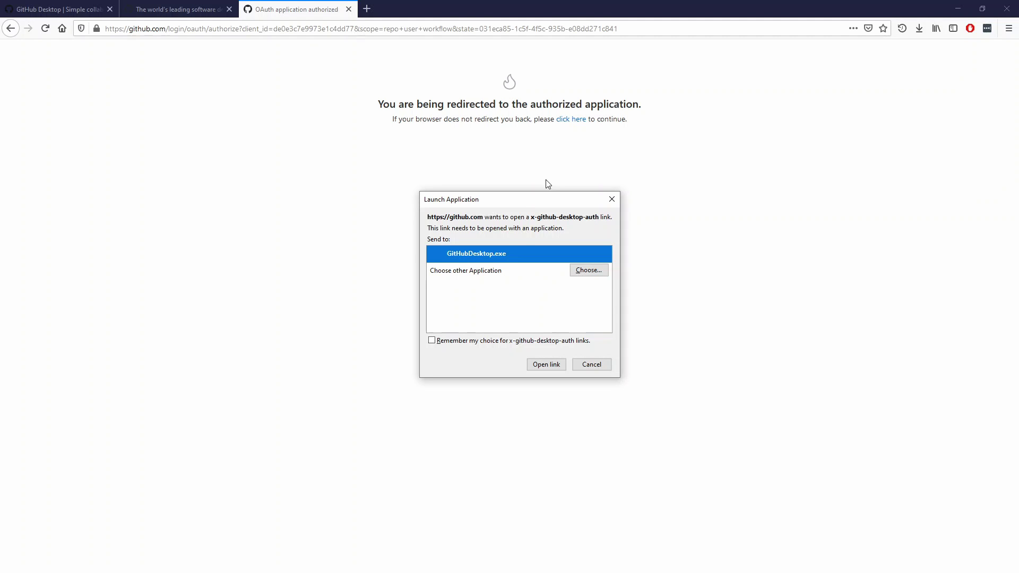
{"action": "left_click", "coordinate": [541, 367]}
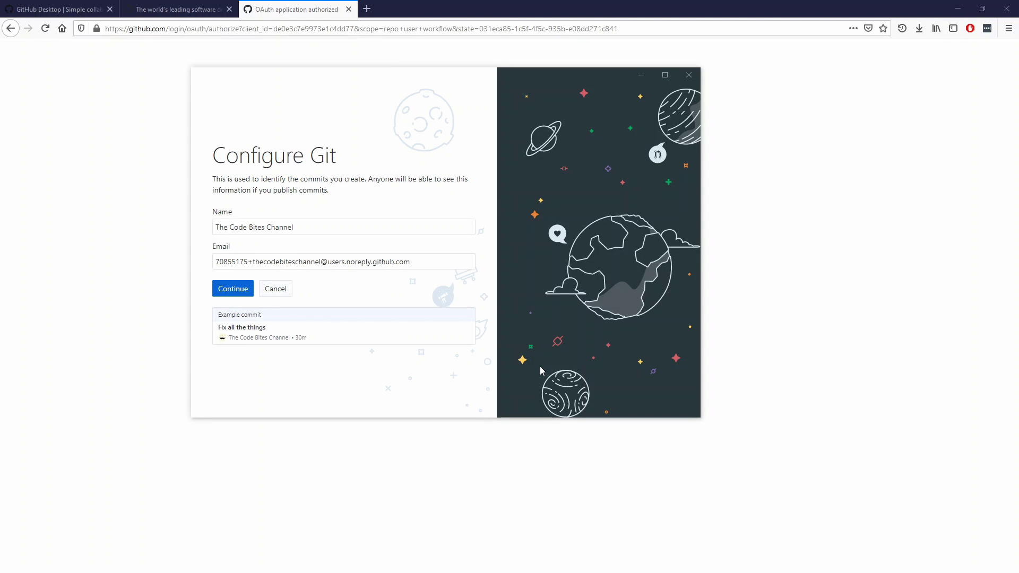
{"action": "left_click", "coordinate": [958, 9]}
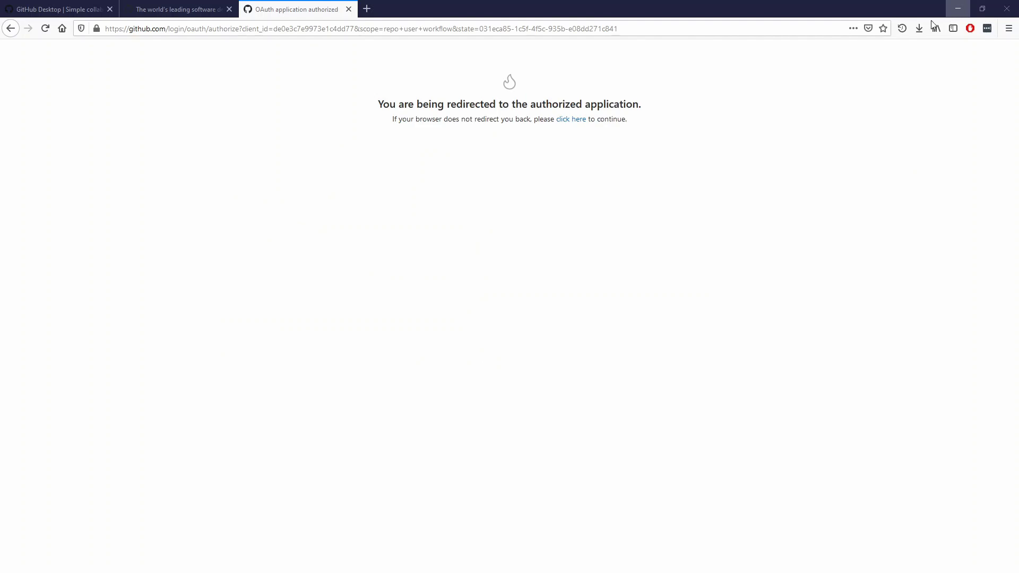
Replace the Git e-mail with the account's address and finish setup, keeping usage stats enabled
{"action": "left_click", "coordinate": [372, 254]}
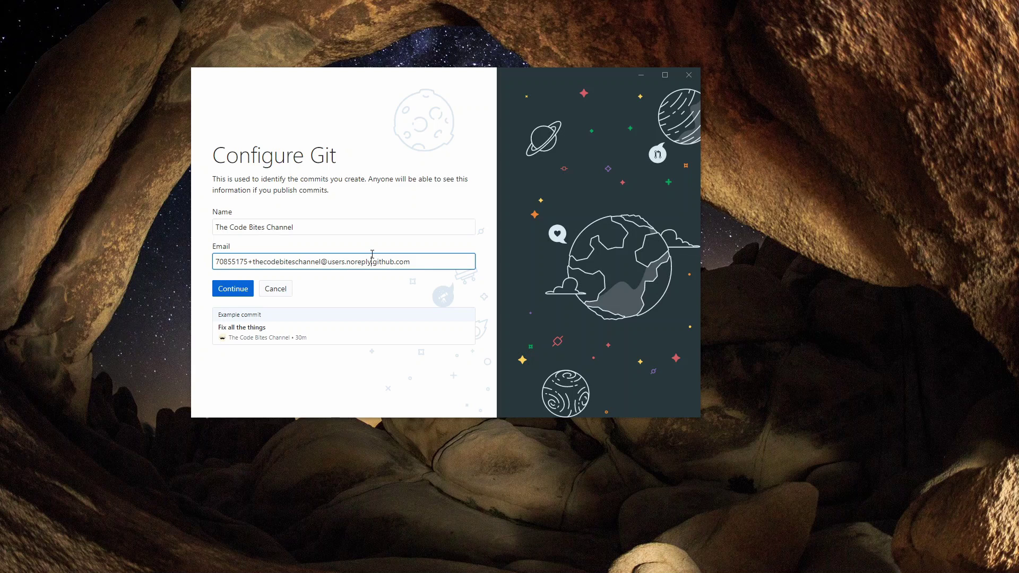
{"action": "key", "text": "ctrl+a"}
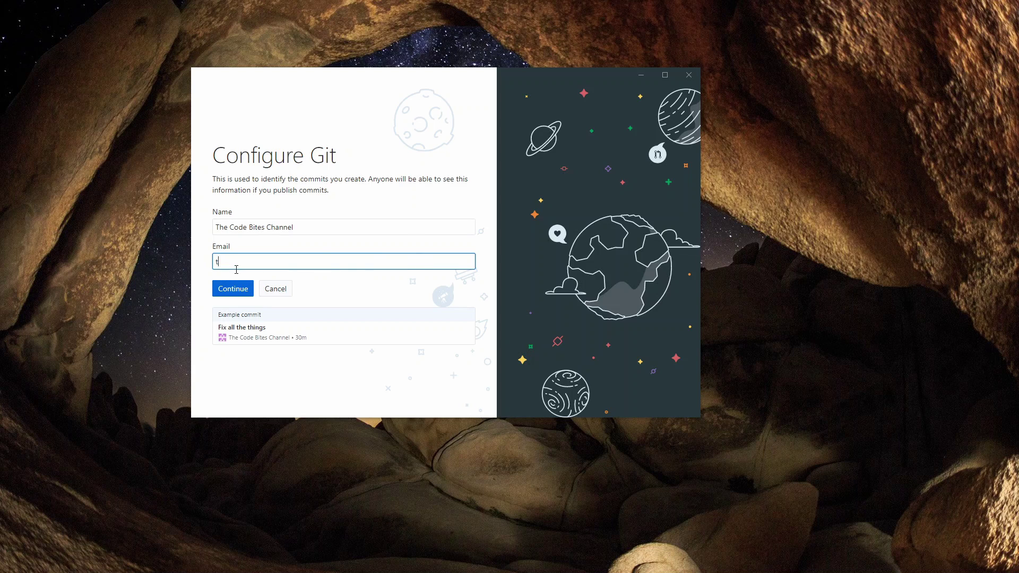
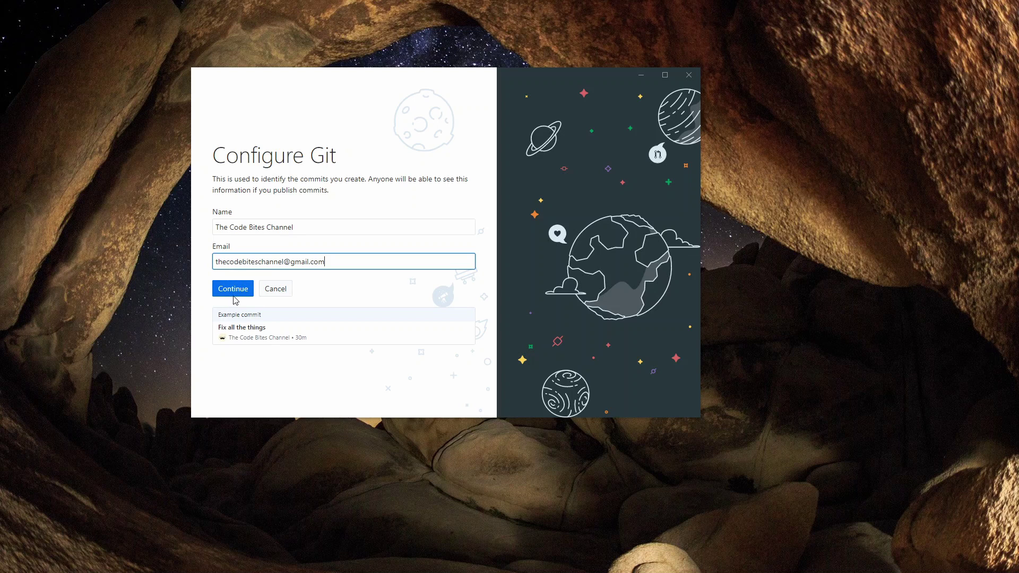
{"action": "left_click", "coordinate": [236, 293]}
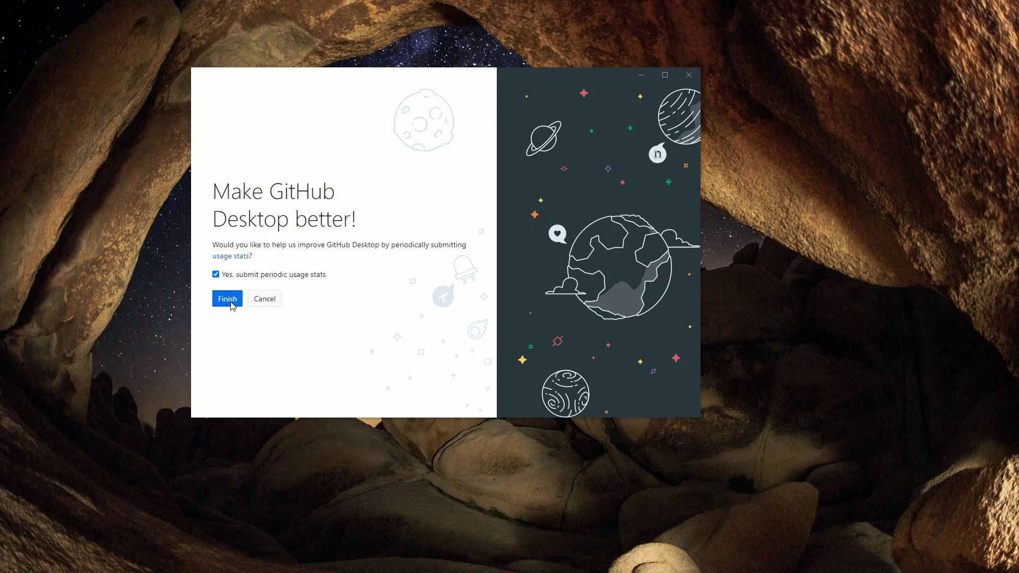
{"action": "left_click", "coordinate": [232, 305]}
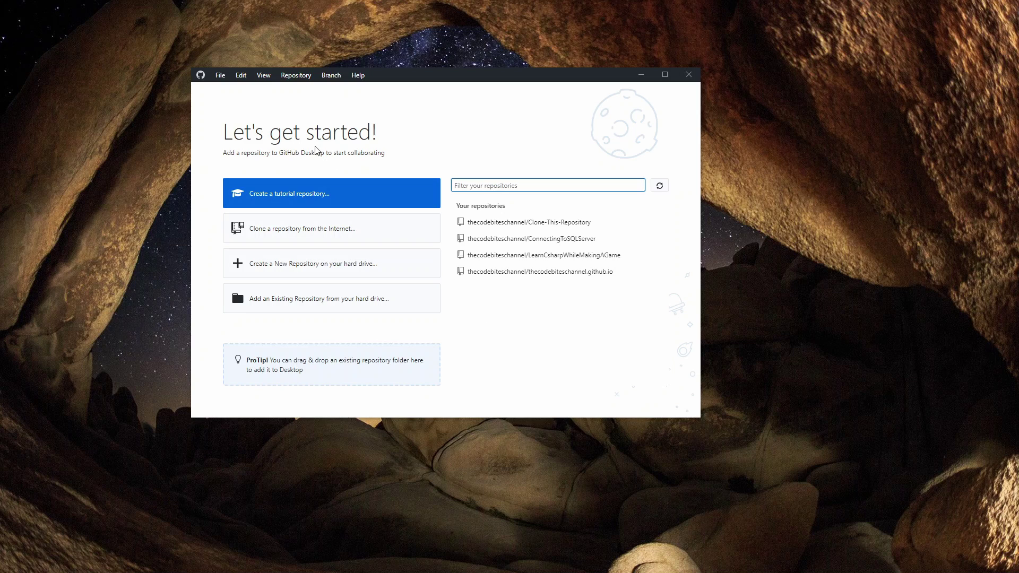
Start a new repository from the File menu, named MyConsoleApplication in D:\Source
{"action": "left_click", "coordinate": [221, 74]}
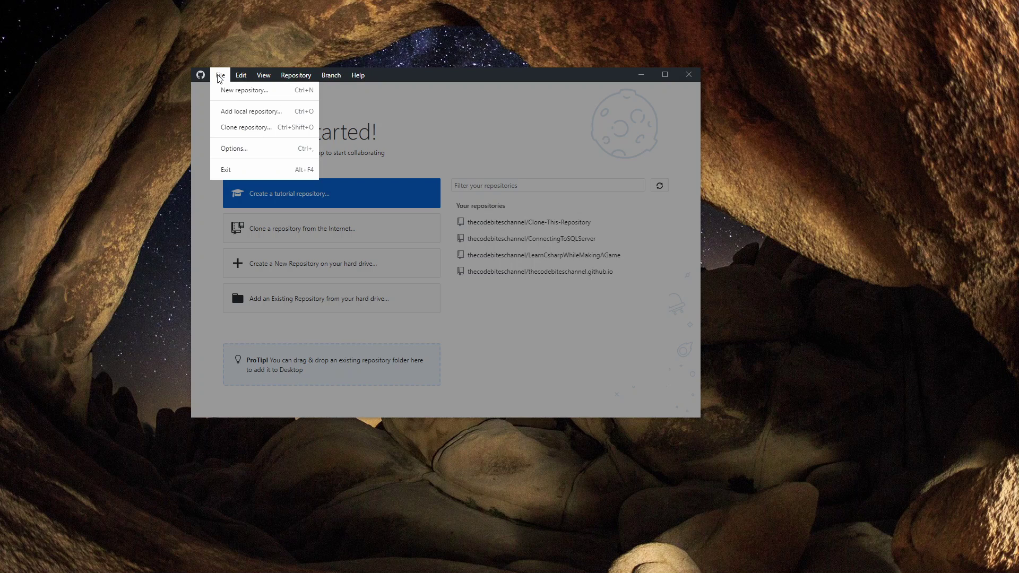
{"action": "left_click", "coordinate": [241, 91]}
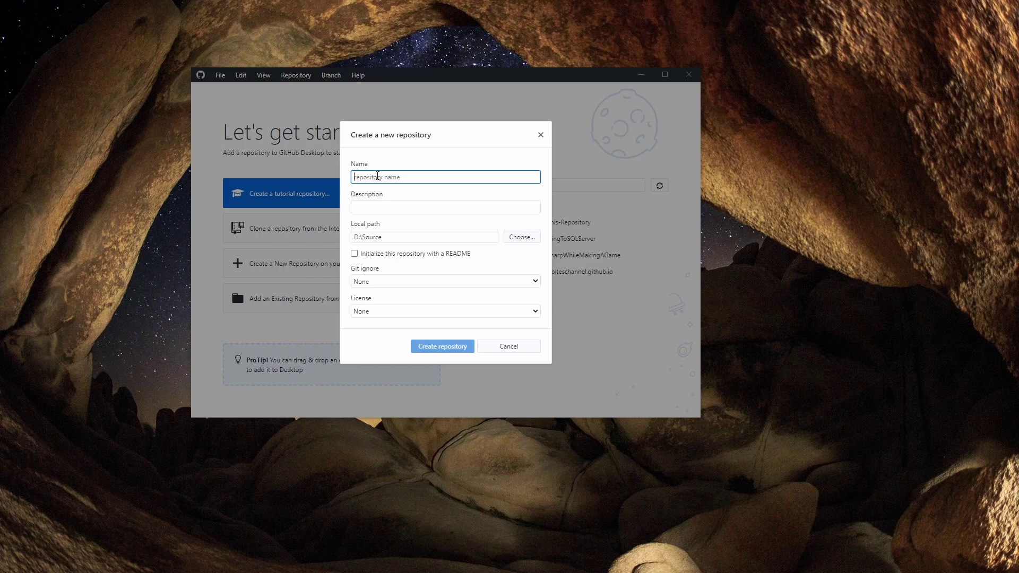
{"action": "type", "text": "MyConsole"}
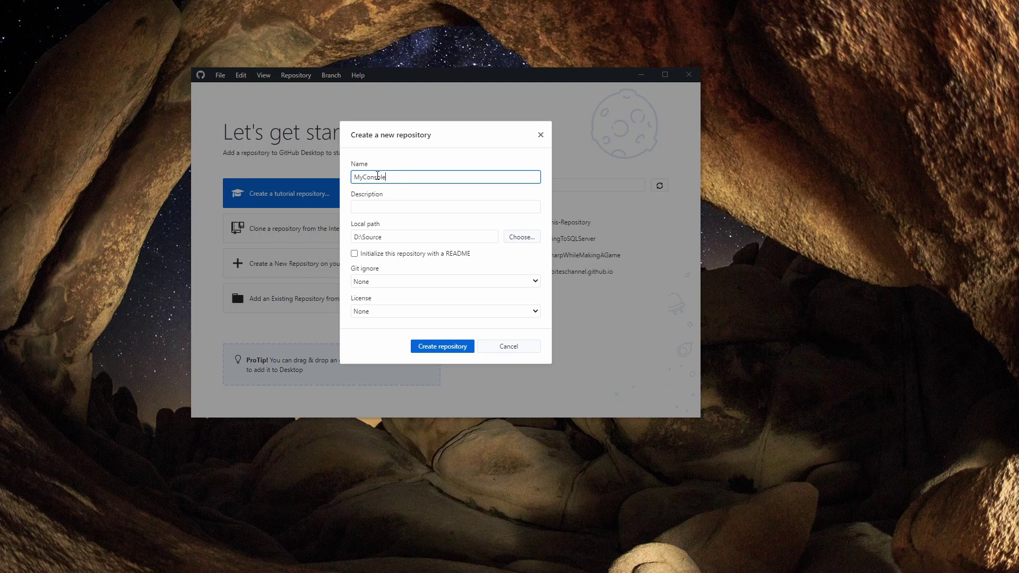
{"action": "type", "text": "Application"}
{"action": "key", "text": "Tab"}
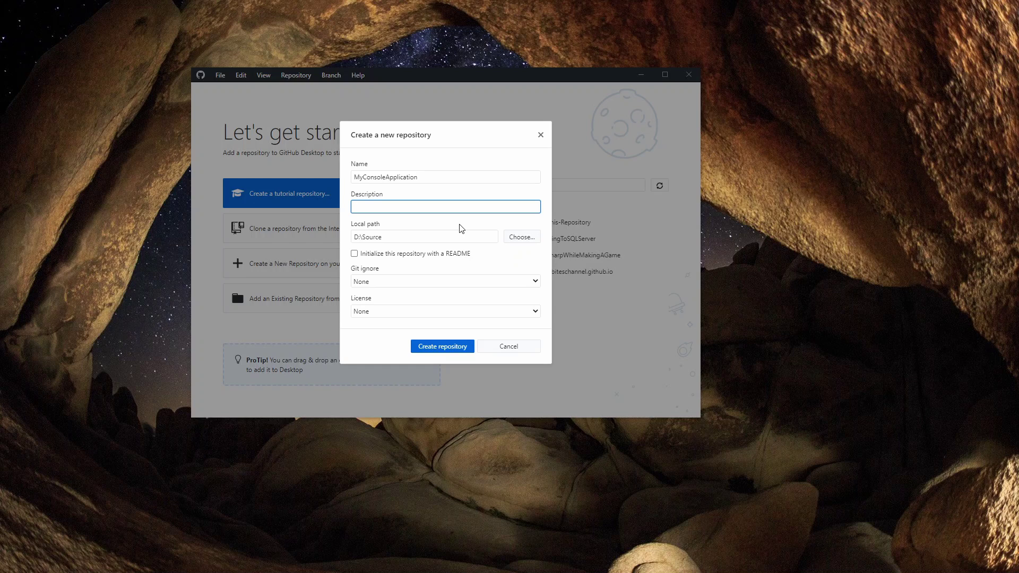
Enable README initialization and choose the VisualStudio Git ignore template
{"action": "left_click", "coordinate": [453, 254]}
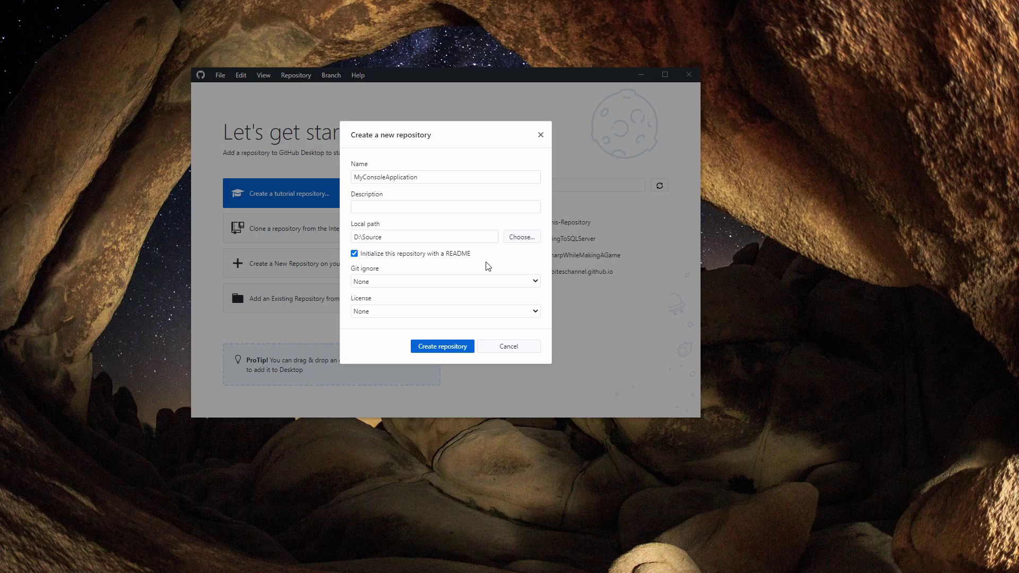
{"action": "left_click", "coordinate": [445, 282]}
{"action": "type", "text": "visual"}
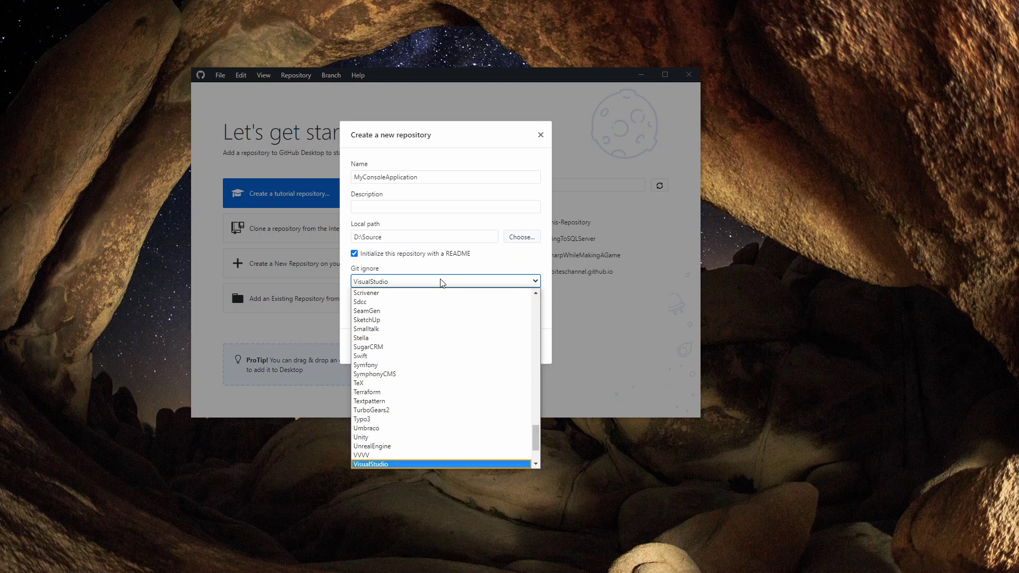
{"action": "left_click", "coordinate": [386, 463]}
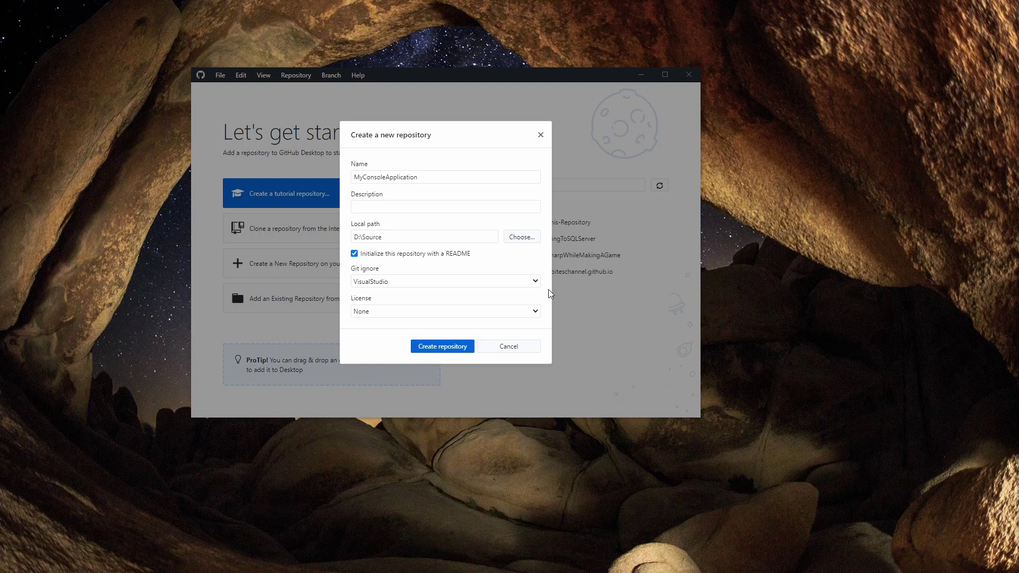
Create the MyConsoleApplication repository with its initial commit on master
{"action": "left_click", "coordinate": [439, 348]}
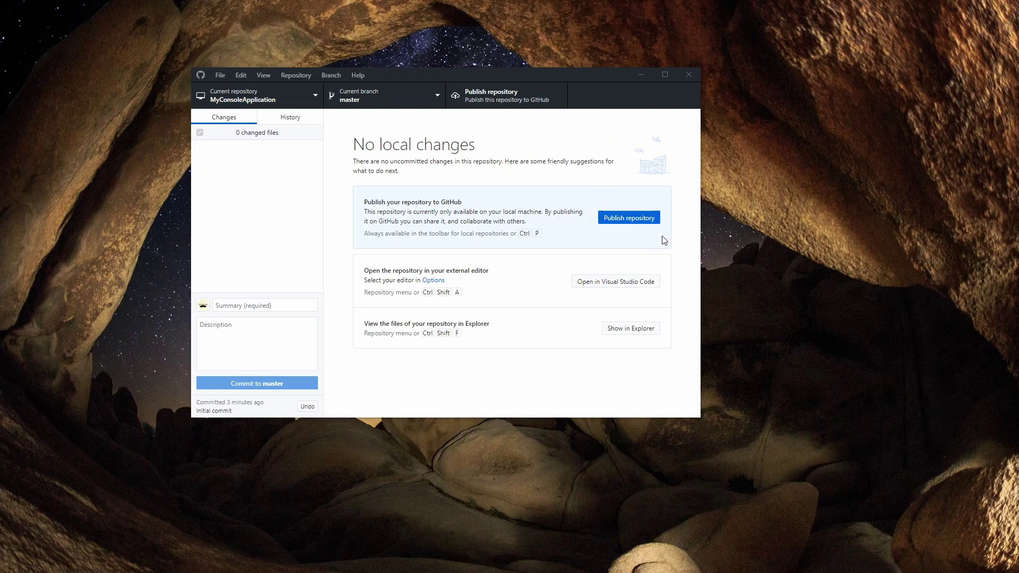
Publish MyConsoleApplication to GitHub as a public repository
{"action": "left_click", "coordinate": [637, 222]}
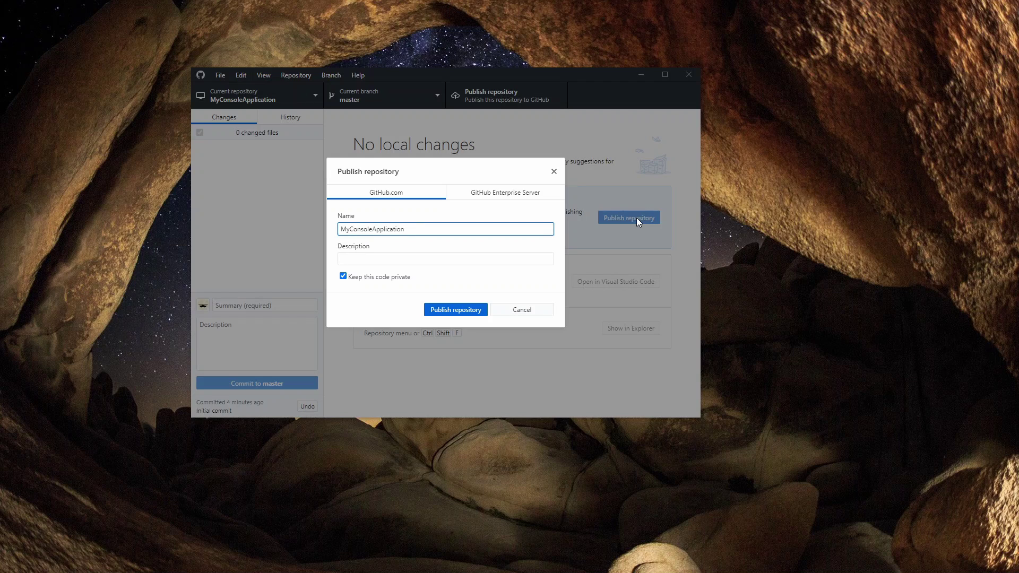
{"action": "left_click", "coordinate": [402, 281]}
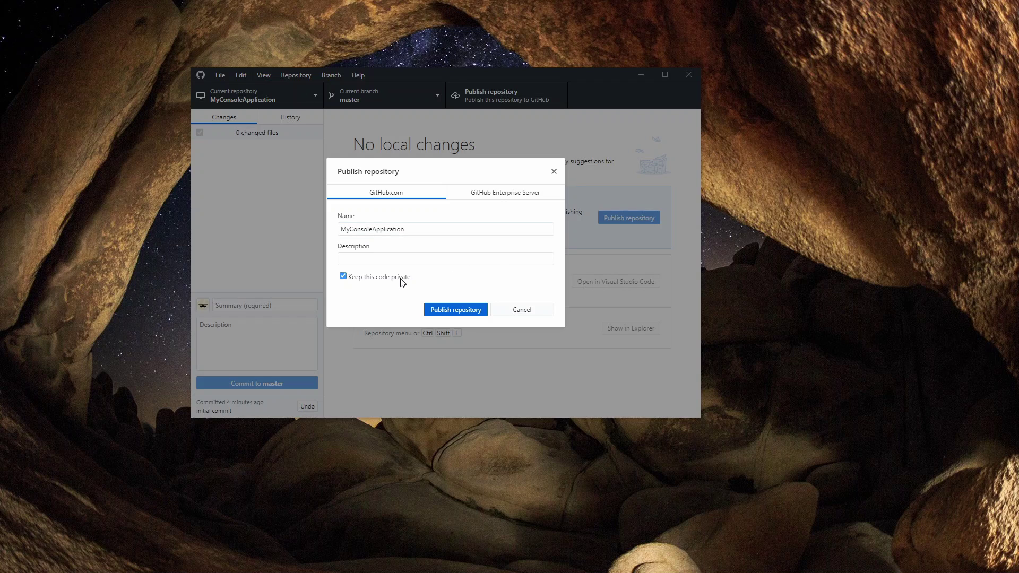
{"action": "left_click", "coordinate": [454, 311]}
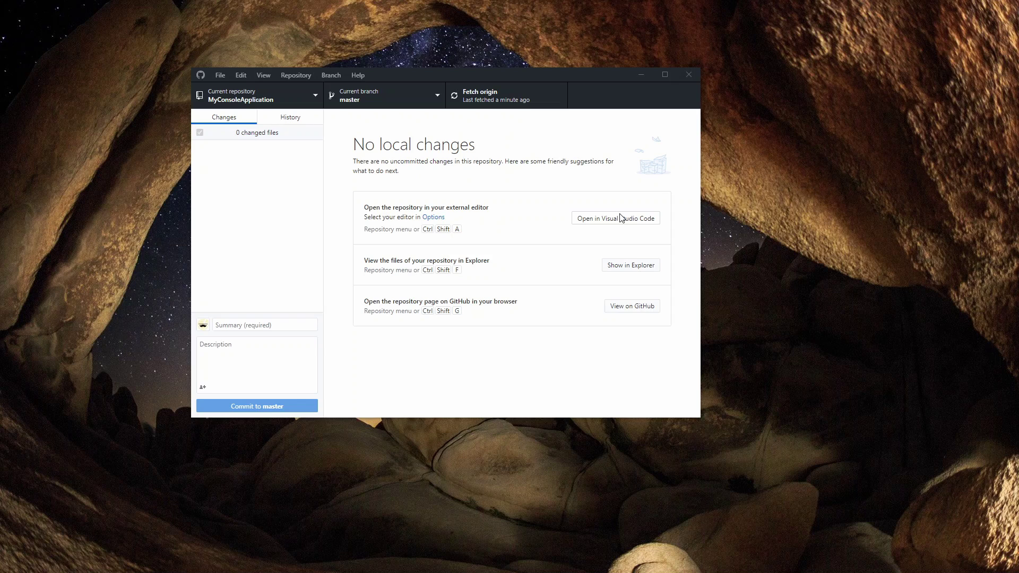
View MyConsoleApplication's initial commit on GitHub in the browser, then minimize the browser
{"action": "left_click", "coordinate": [633, 307]}
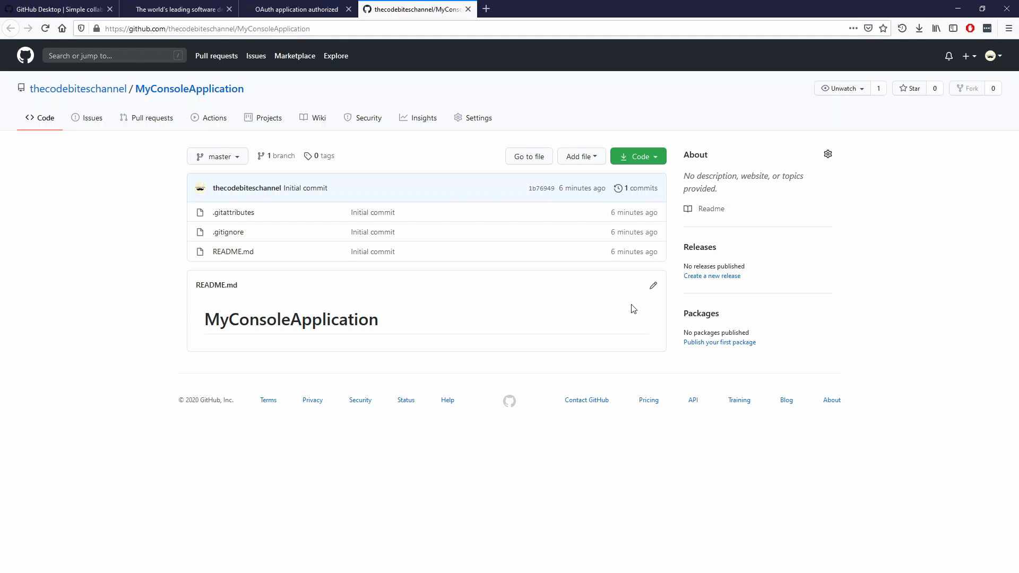
{"action": "left_click", "coordinate": [959, 7]}
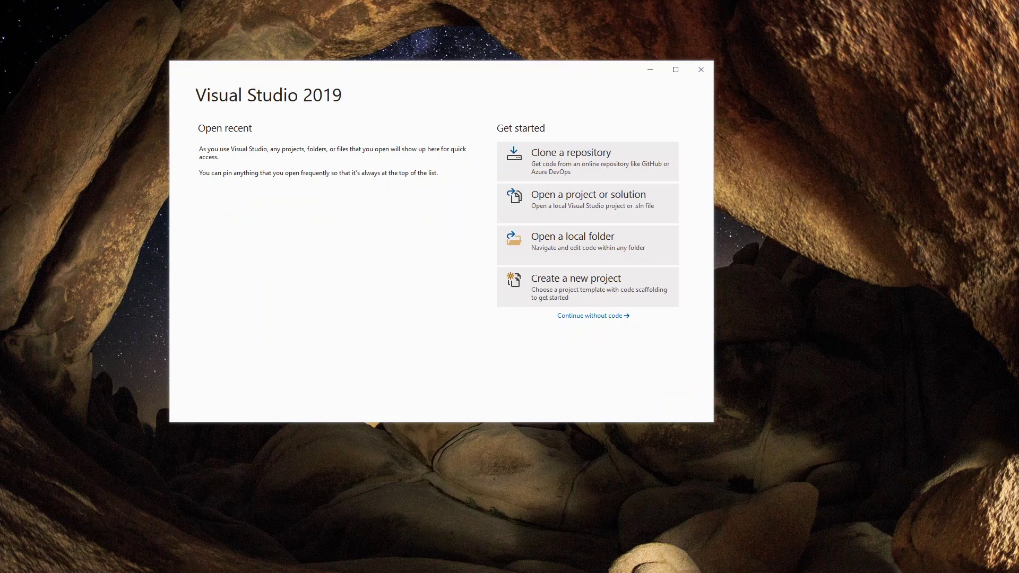
Create a Console App (.NET Framework) project named MyConsoleApplication in D:\Source\MyConsoleApplication\
{"action": "left_click", "coordinate": [594, 281]}
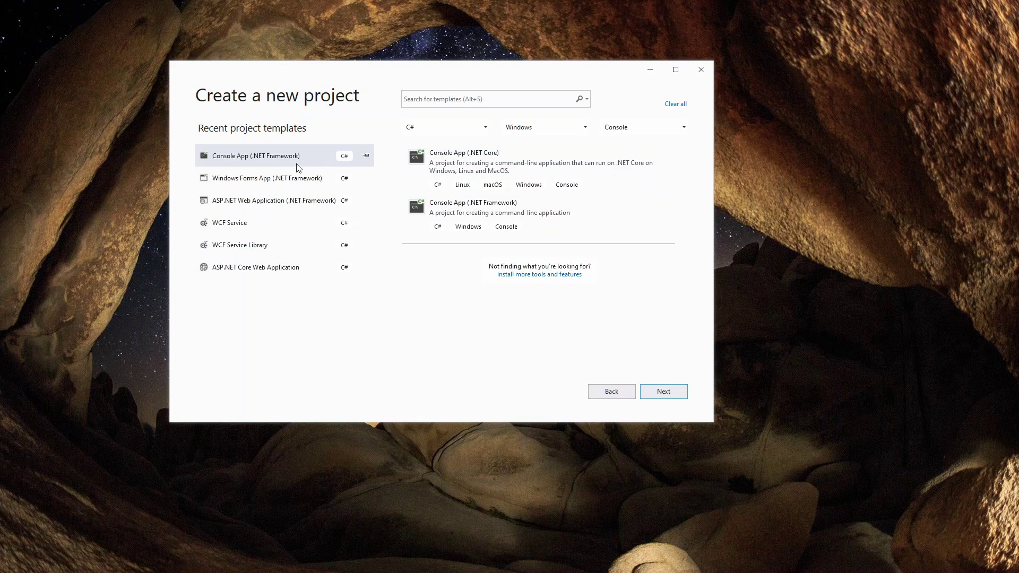
{"action": "left_click", "coordinate": [513, 206]}
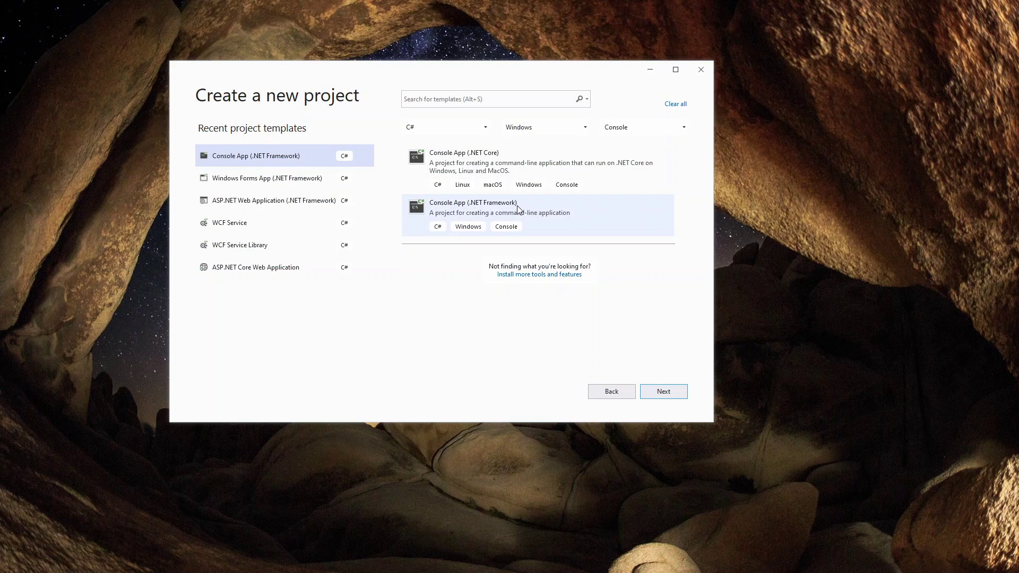
{"action": "left_click", "coordinate": [662, 395]}
{"action": "left_click", "coordinate": [329, 201]}
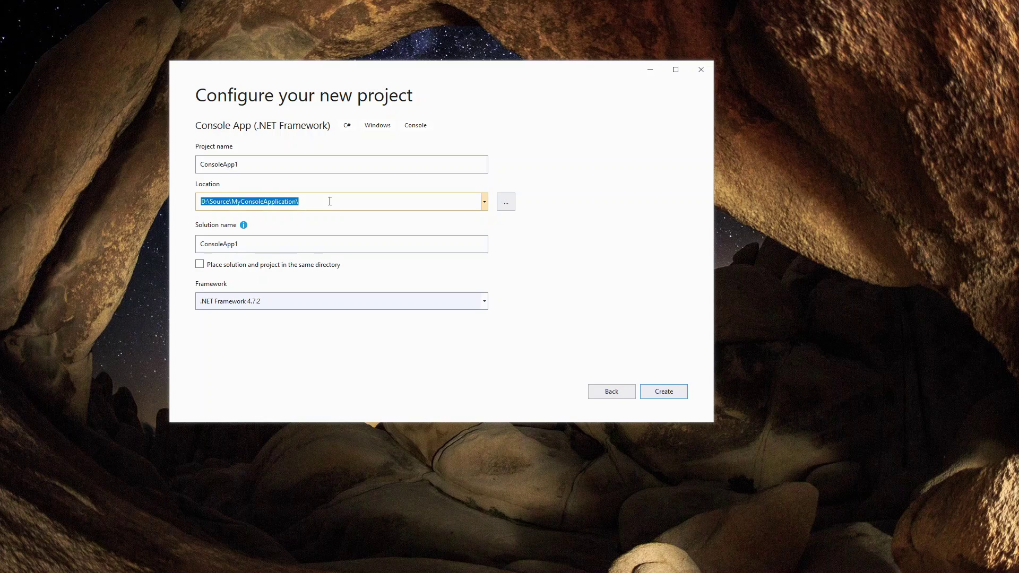
{"action": "left_click", "coordinate": [329, 201]}
{"action": "left_click", "coordinate": [289, 168]}
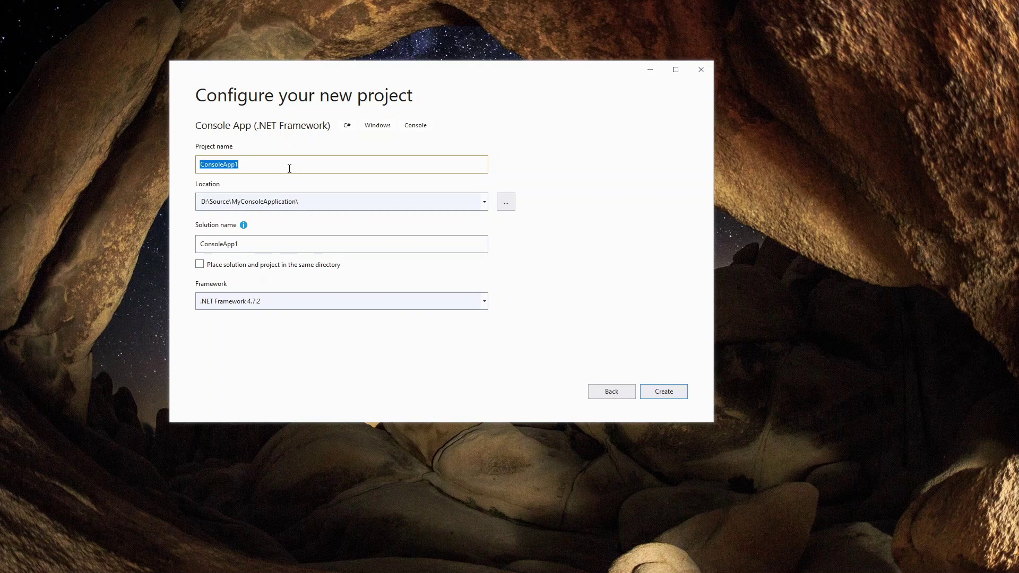
{"action": "type", "text": "MyConsoleApplication"}
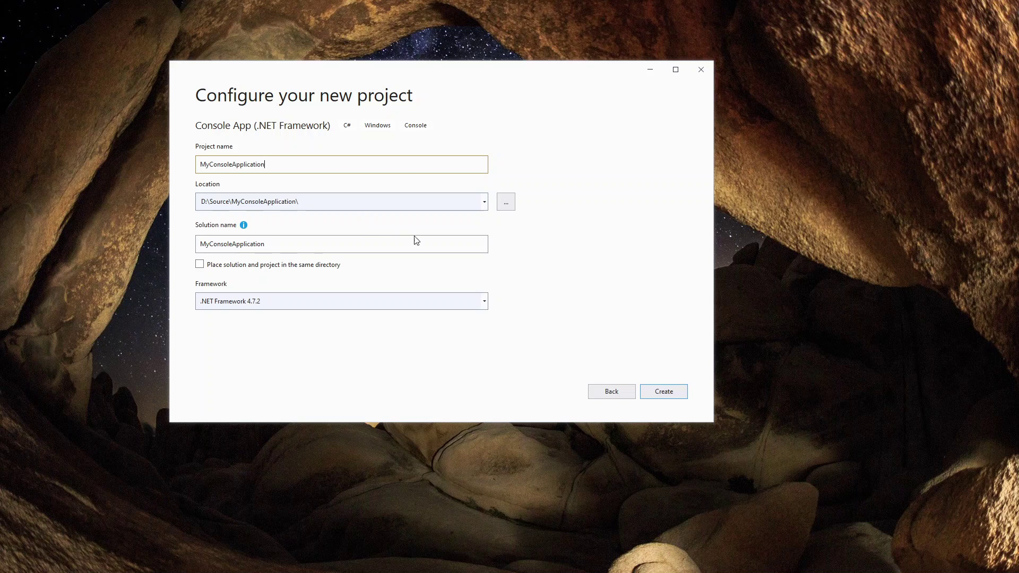
{"action": "left_click", "coordinate": [676, 397]}
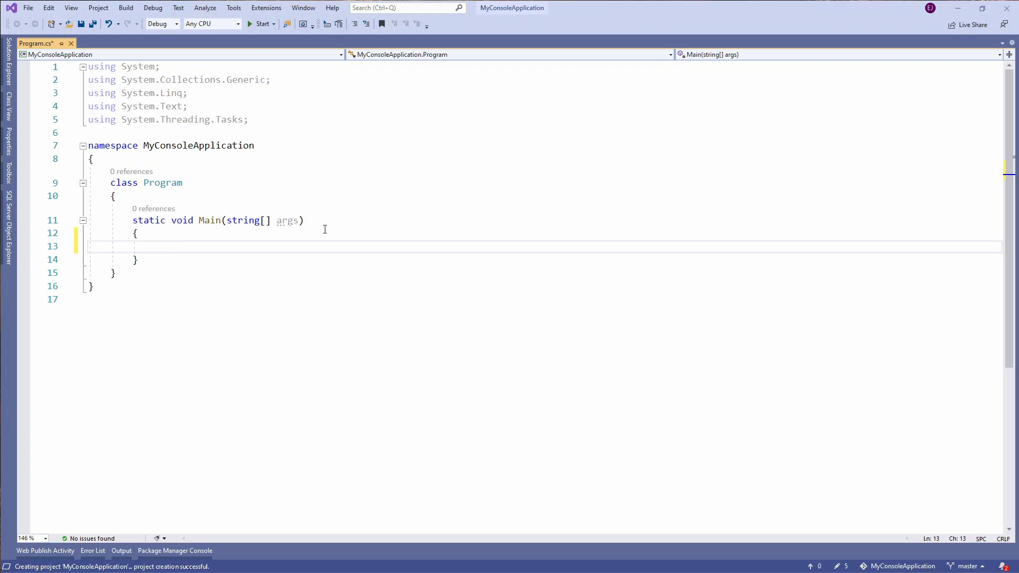
Add Console.WriteLine("Hello GitHub Desktop!"); to Main in Program.cs and save the file
{"action": "type", "text": "Console.W"}
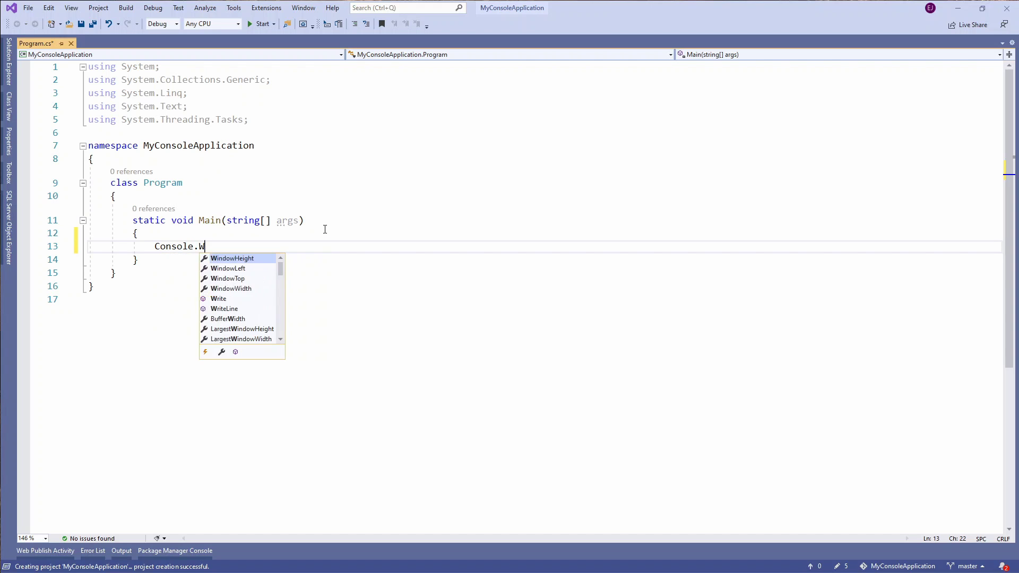
{"action": "type", "text": "rite"}
{"action": "key", "text": "Down"}
{"action": "key", "text": "Tab"}
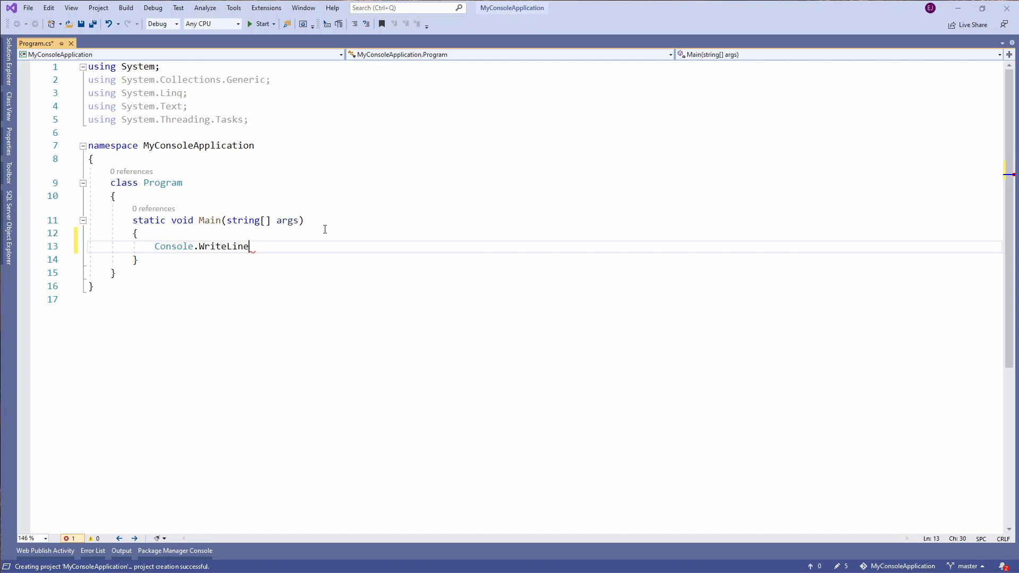
{"action": "type", "text": "(\"Hell"}
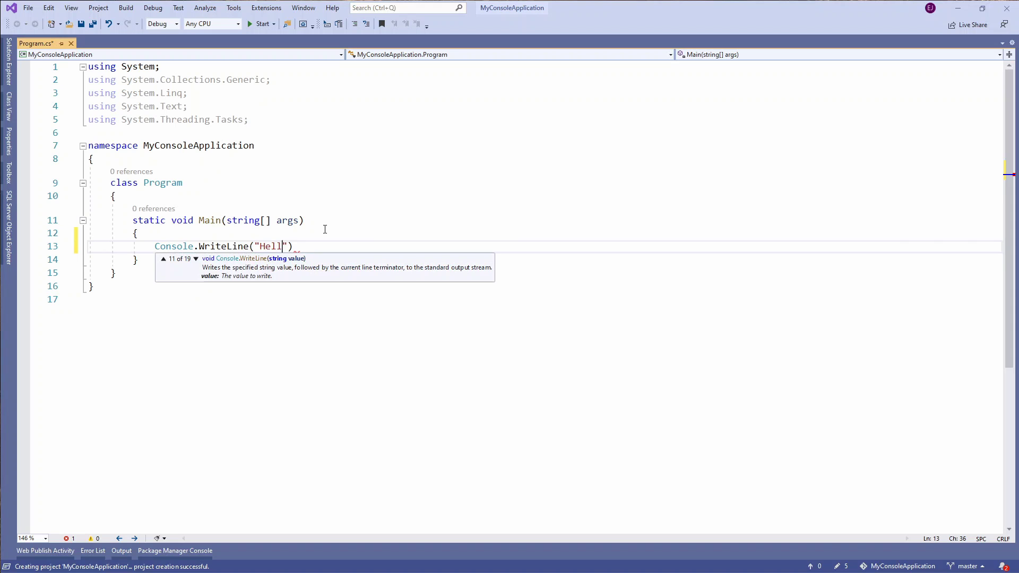
{"action": "type", "text": "o GitHub Desktop"}
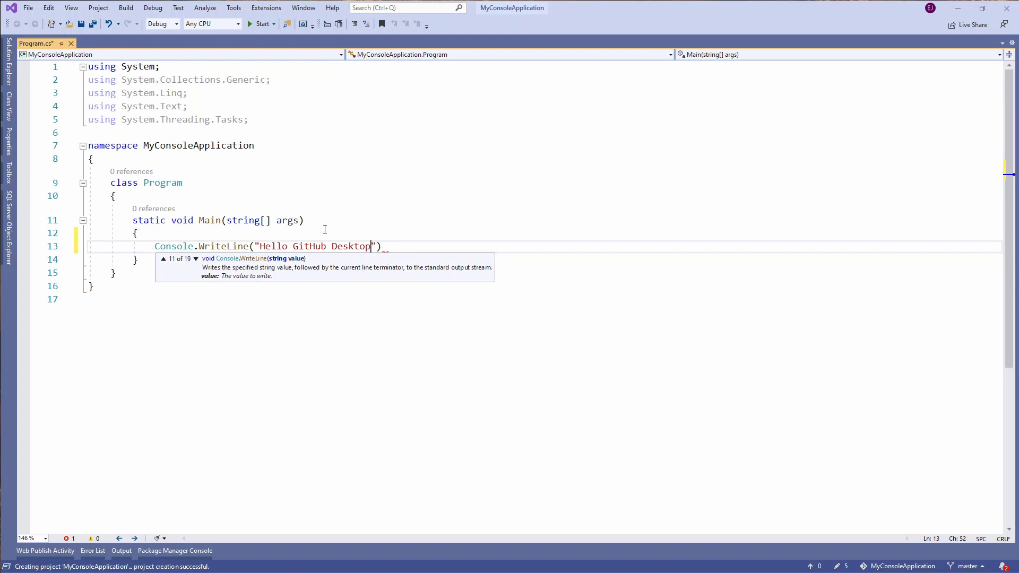
{"action": "type", "text": "!\");"}
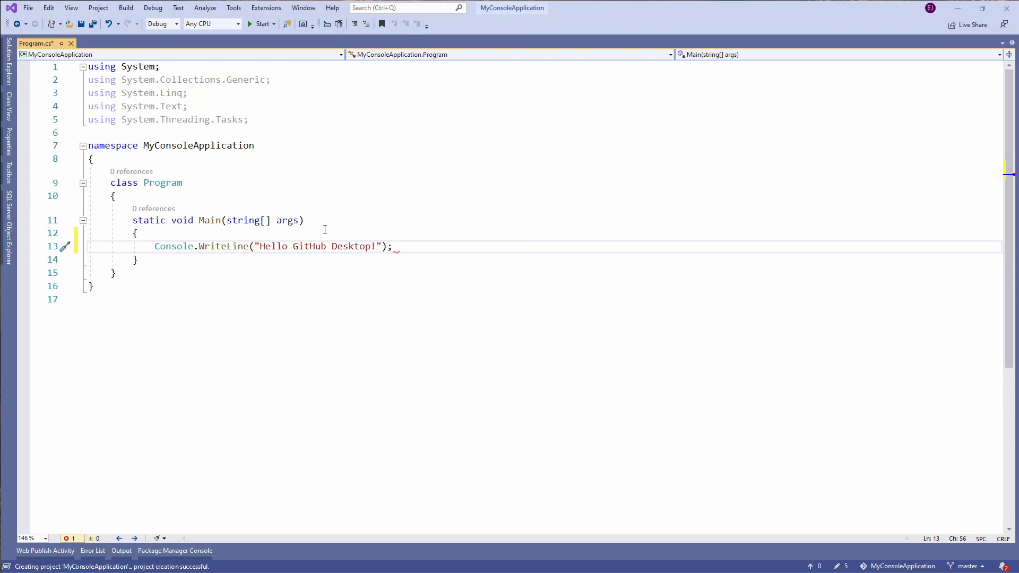
{"action": "key", "text": "ctrl+s"}
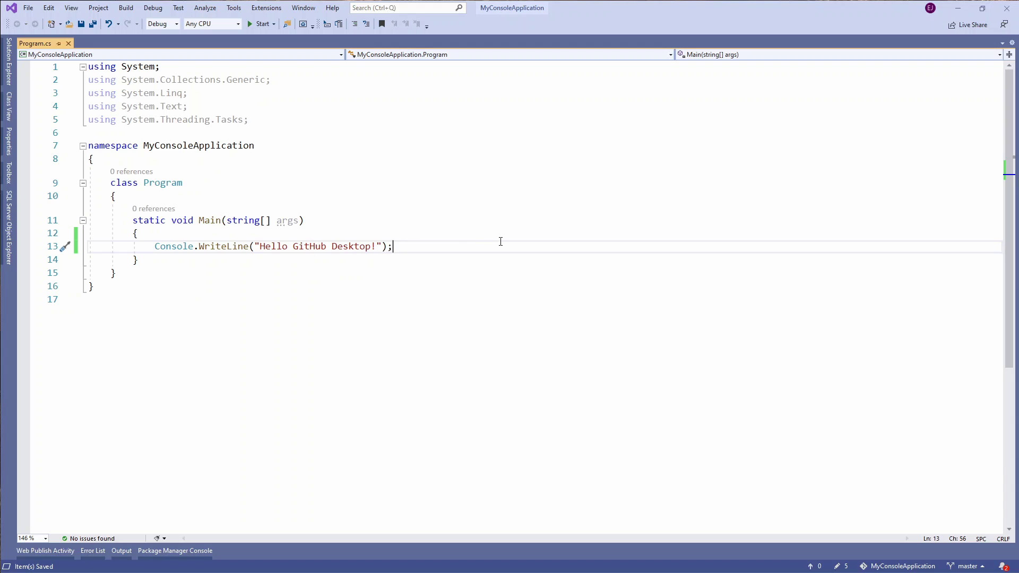
Review the 5 changed project files in GitHub Desktop and enter the summary 'Created new application'
{"action": "left_click", "coordinate": [958, 12]}
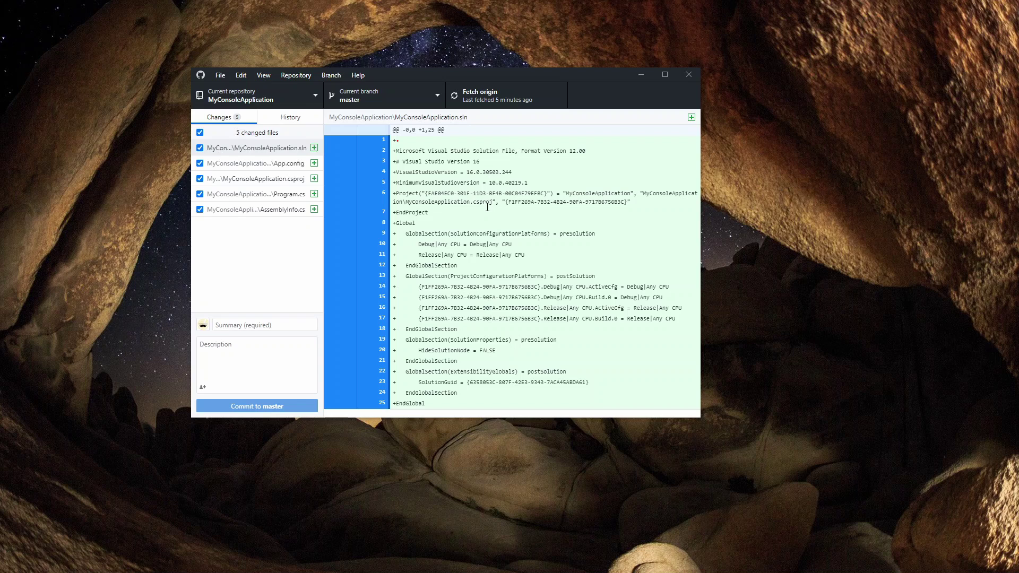
{"action": "left_click", "coordinate": [302, 295]}
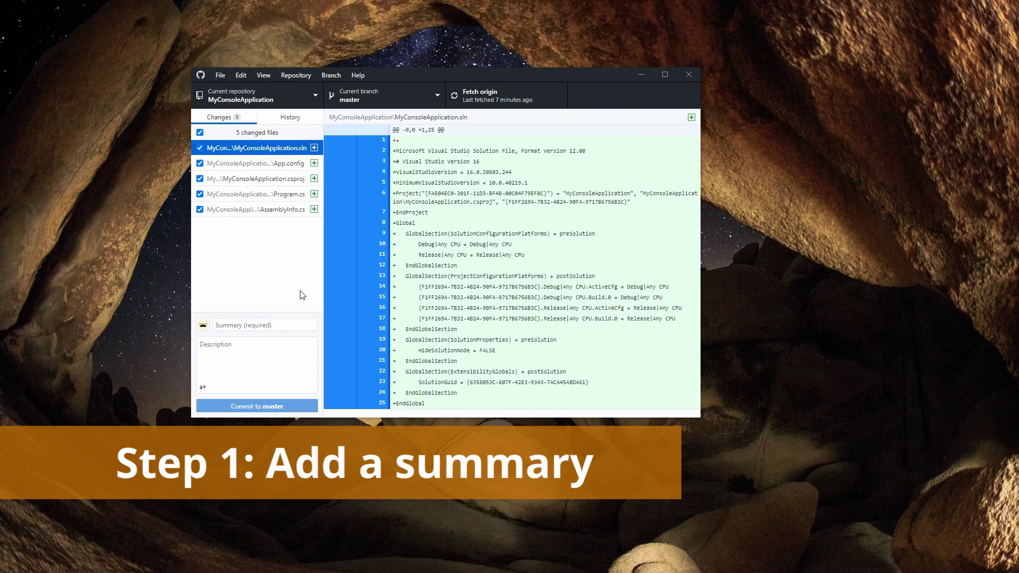
{"action": "left_click", "coordinate": [289, 326]}
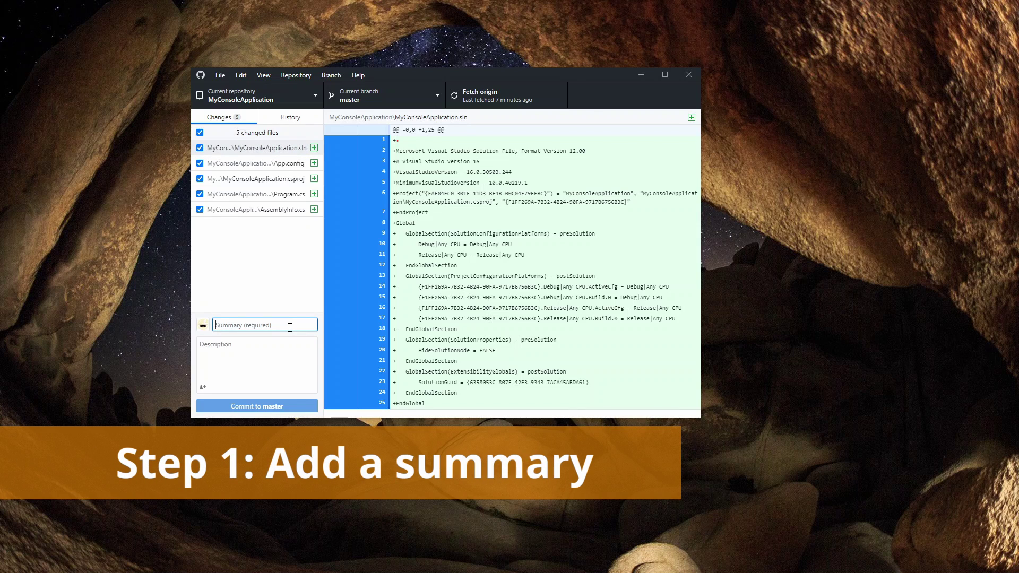
{"action": "type", "text": "Created new"}
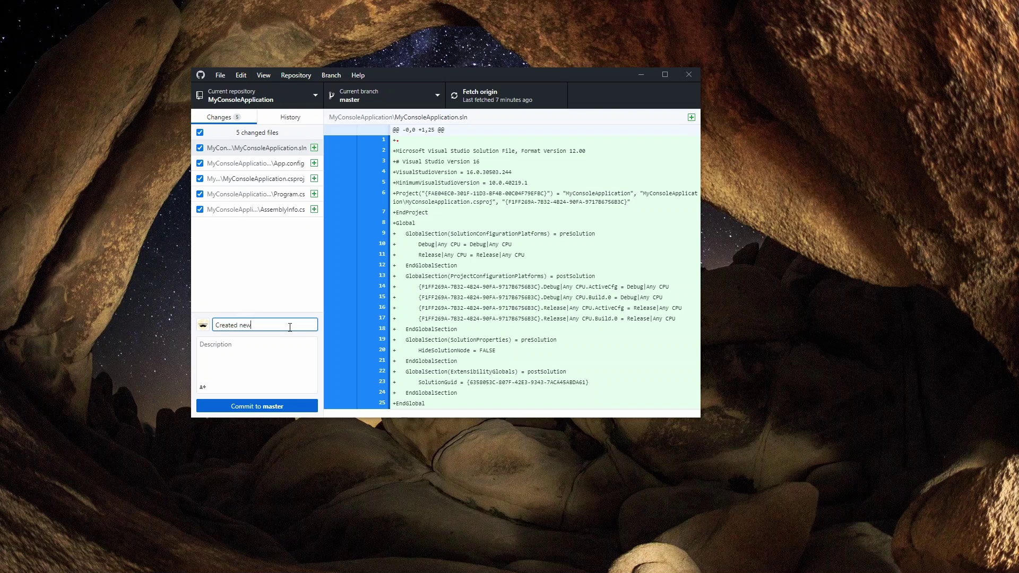
{"action": "type", "text": " application"}
Commit 'Created new application' to master and push it to origin
{"action": "left_click", "coordinate": [276, 405]}
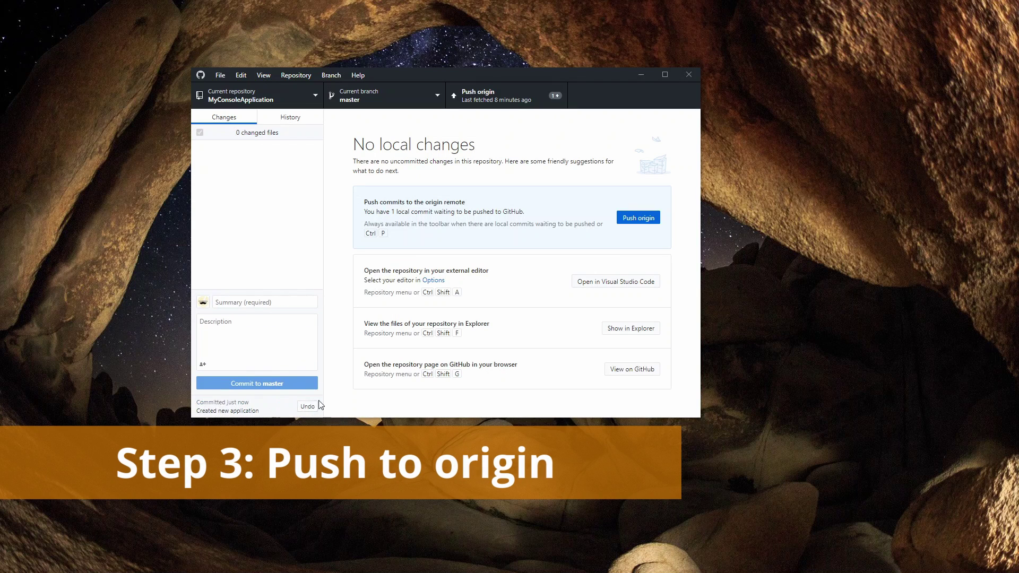
{"action": "left_click", "coordinate": [652, 220]}
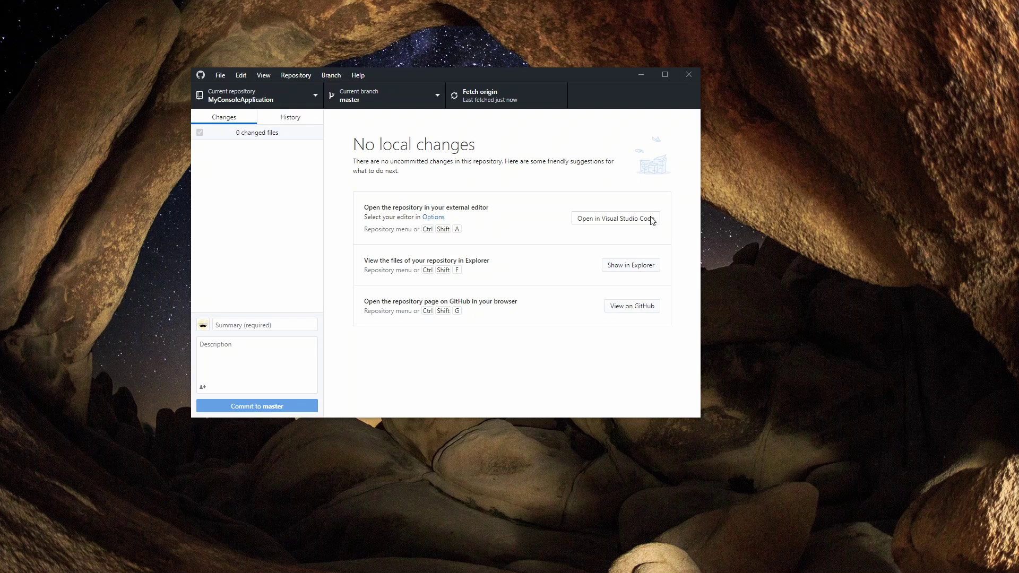
Browse to the inner MyConsoleApplication project folder in the GitHub web repository
{"action": "left_click", "coordinate": [637, 311]}
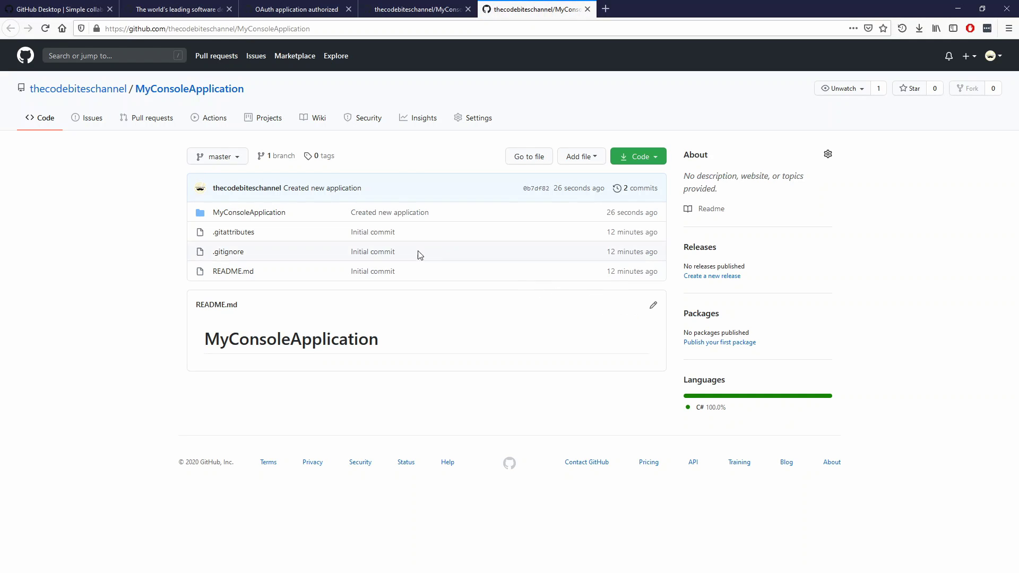
{"action": "left_click", "coordinate": [278, 214]}
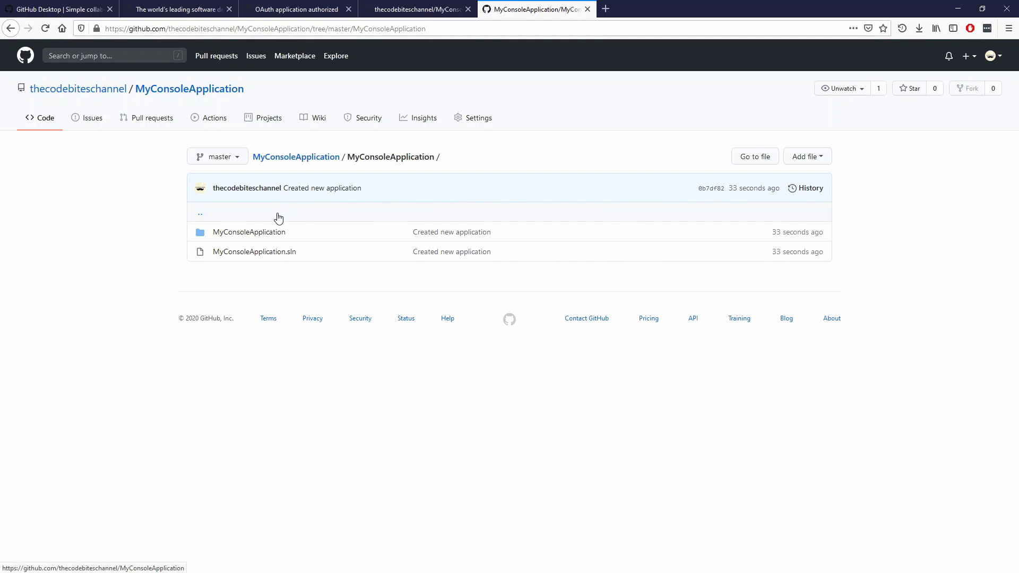
{"action": "left_click", "coordinate": [275, 234]}
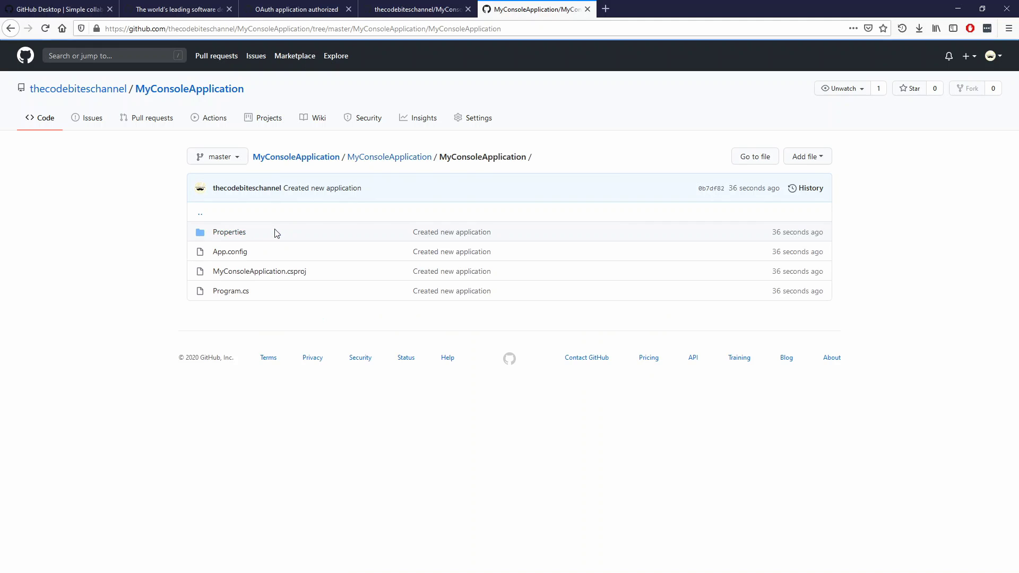